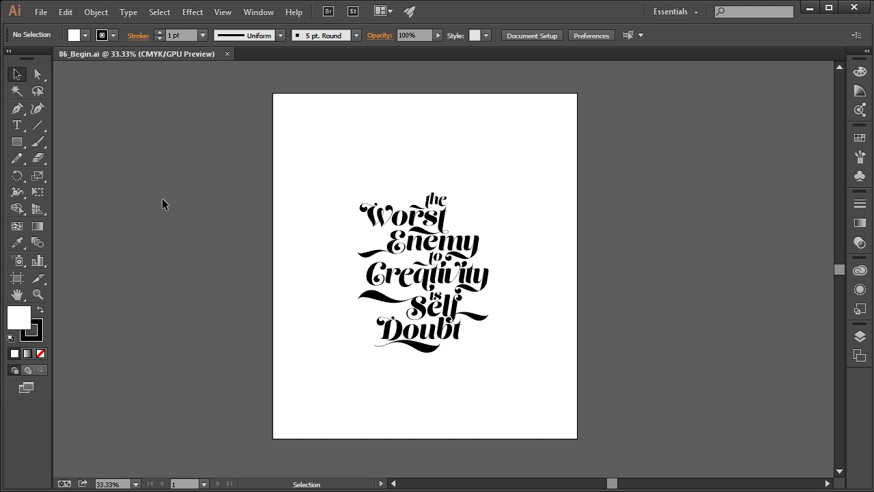
Step: Examine the lettering's layer structure by selecting each word group in Layer 1, from "the" to "Doubt", and finish with nothing selected
{"action": "left_click", "coordinate": [860, 336]}
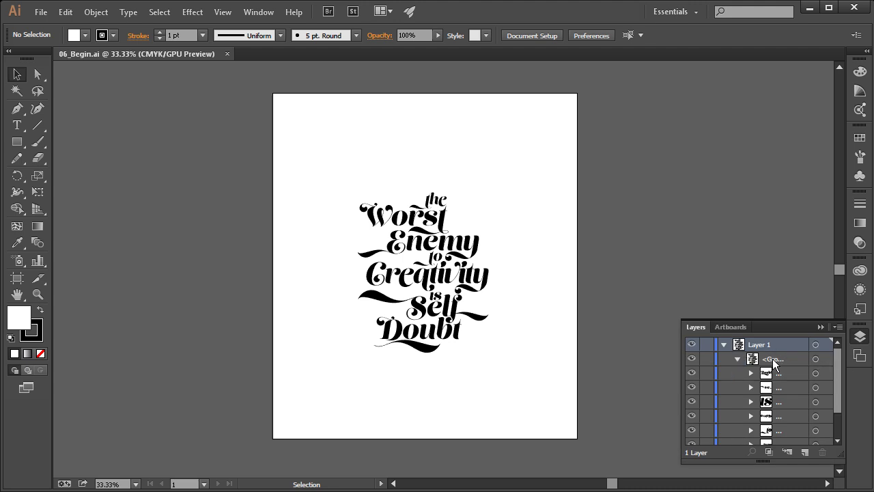
{"action": "scroll", "coordinate": [839, 380], "scroll_direction": "down", "scroll_amount": 2}
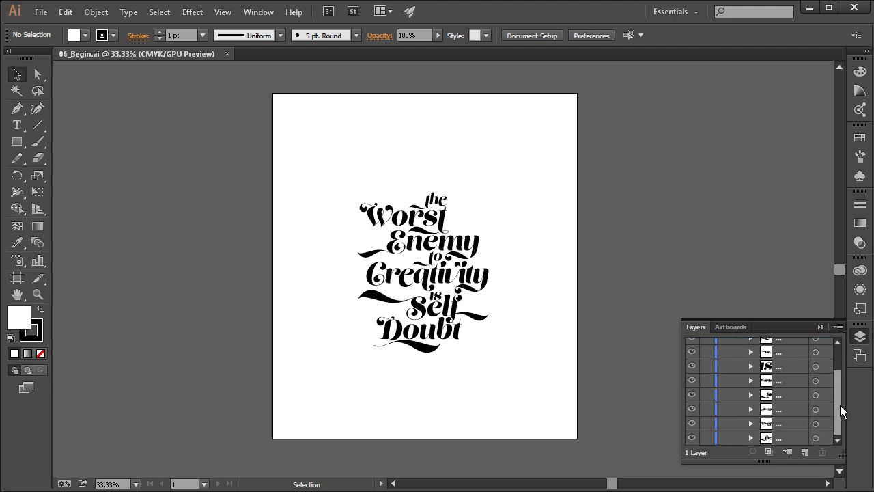
{"action": "left_click", "coordinate": [815, 438]}
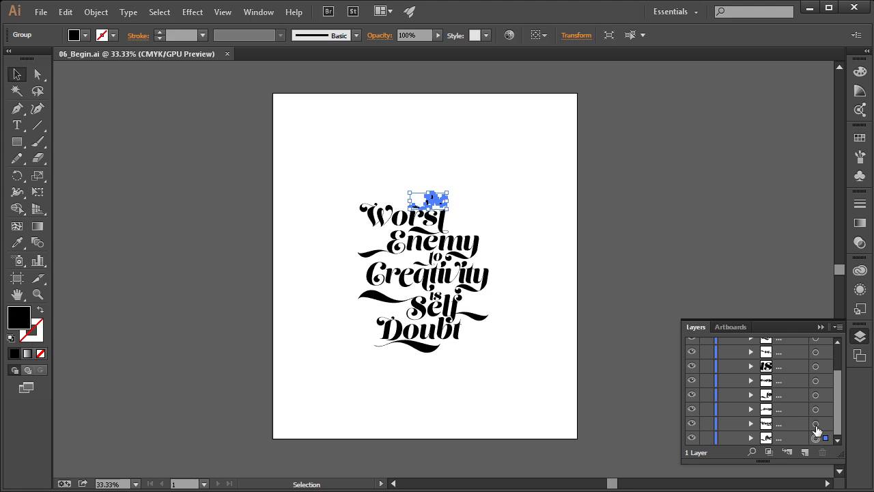
{"action": "left_click", "coordinate": [816, 424]}
{"action": "left_click", "coordinate": [816, 409]}
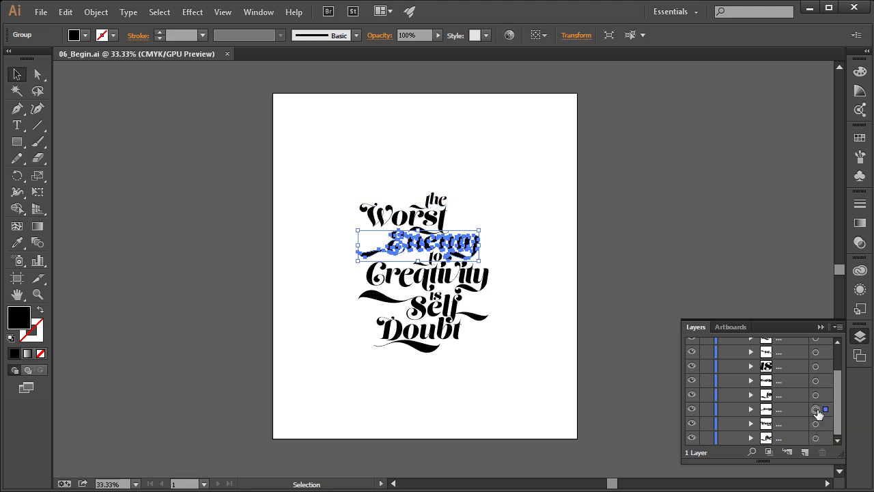
{"action": "left_click", "coordinate": [816, 395]}
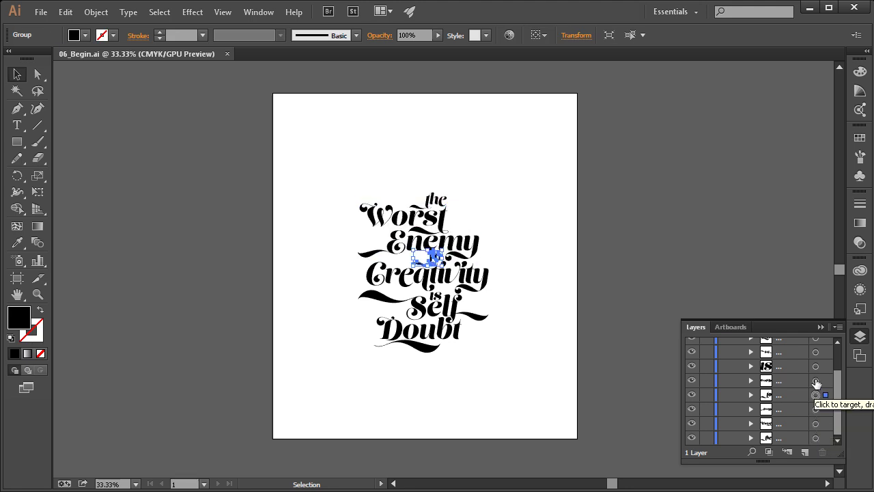
{"action": "left_click", "coordinate": [815, 381]}
{"action": "left_click", "coordinate": [815, 366]}
{"action": "left_click", "coordinate": [816, 352]}
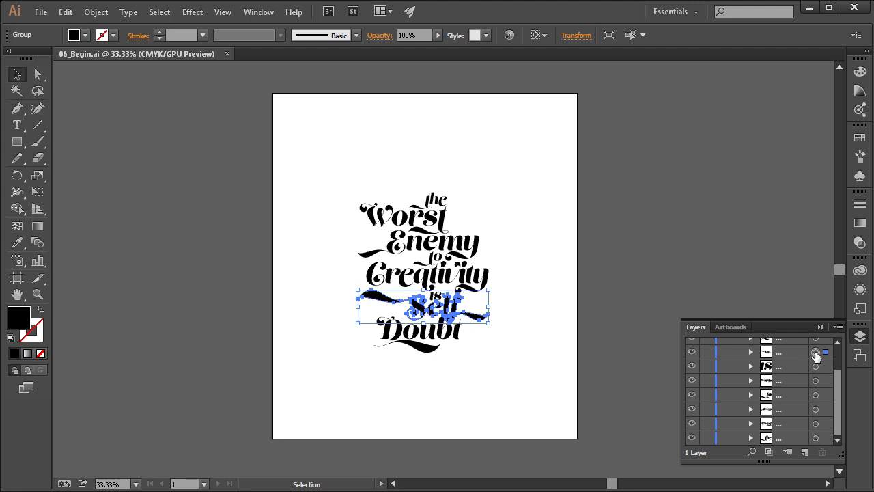
{"action": "left_click", "coordinate": [815, 339]}
{"action": "scroll", "coordinate": [836, 404], "scroll_direction": "up", "scroll_amount": 2}
{"action": "left_click", "coordinate": [724, 344]}
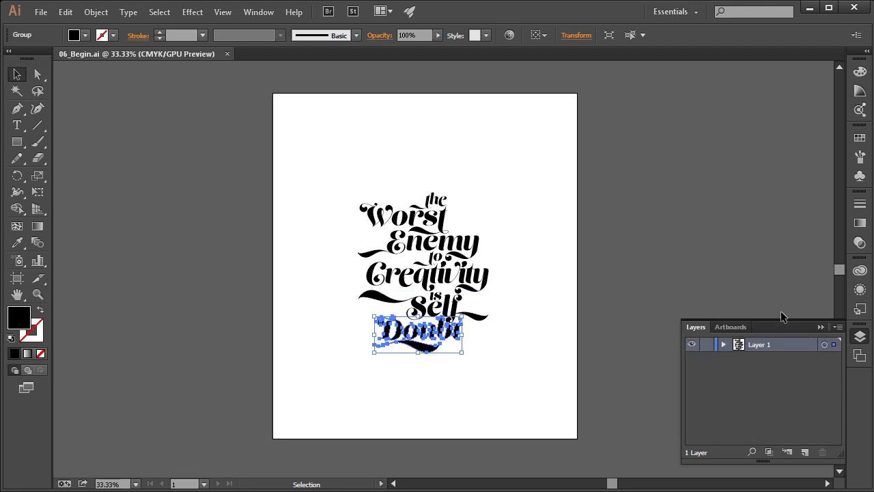
{"action": "left_click", "coordinate": [820, 326]}
{"action": "left_click", "coordinate": [775, 316]}
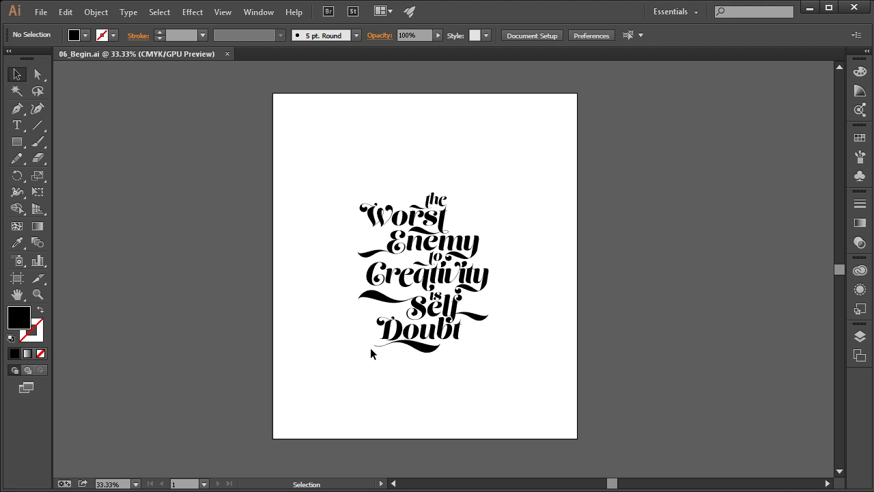
Step: Start saving the artwork under a new file and choose the Reference Files folder inside project_files as the destination
{"action": "left_click", "coordinate": [44, 14]}
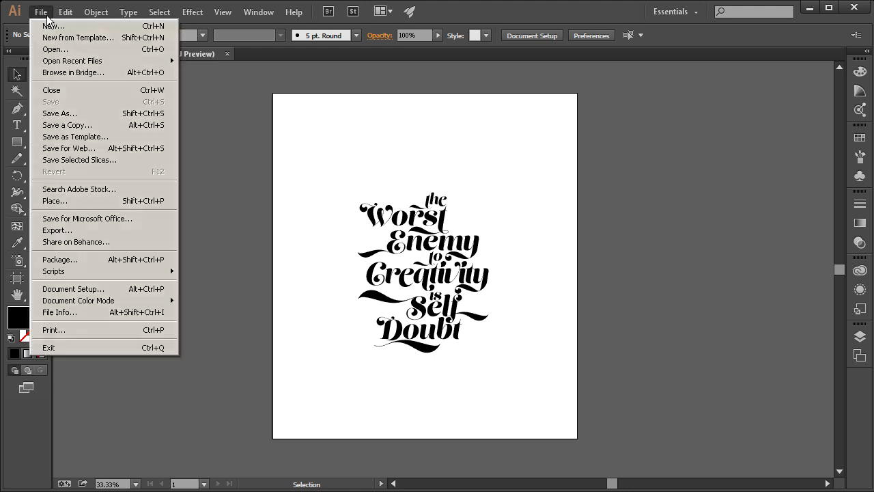
{"action": "left_click", "coordinate": [60, 113]}
{"action": "left_click_drag", "start_coordinate": [205, 10], "coordinate": [373, 40]}
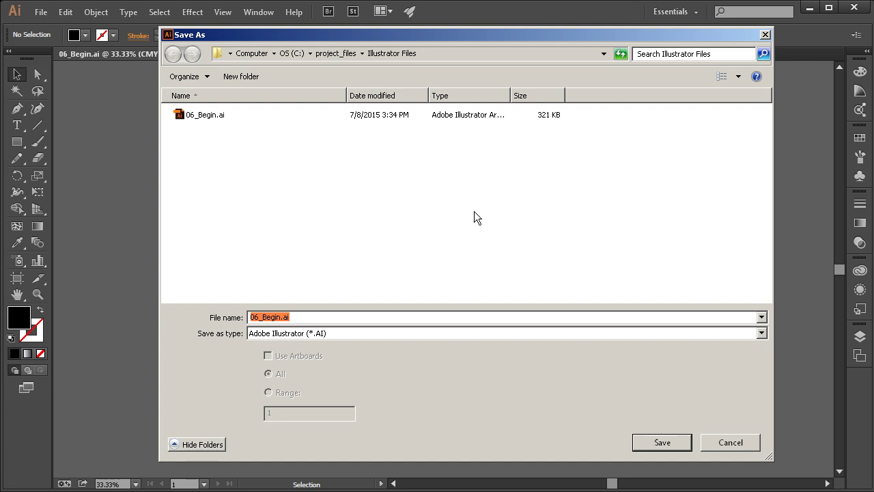
{"action": "left_click", "coordinate": [336, 53]}
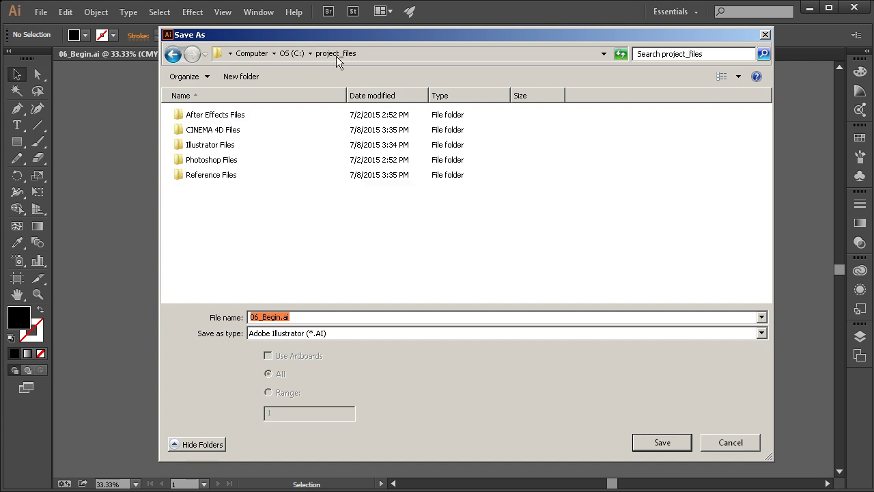
{"action": "left_click", "coordinate": [231, 176]}
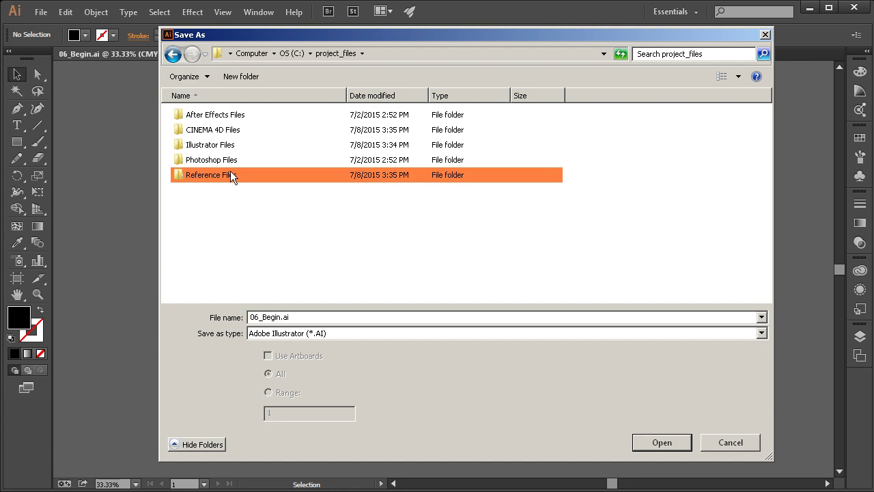
{"action": "left_click", "coordinate": [239, 204]}
{"action": "double_click", "coordinate": [226, 175]}
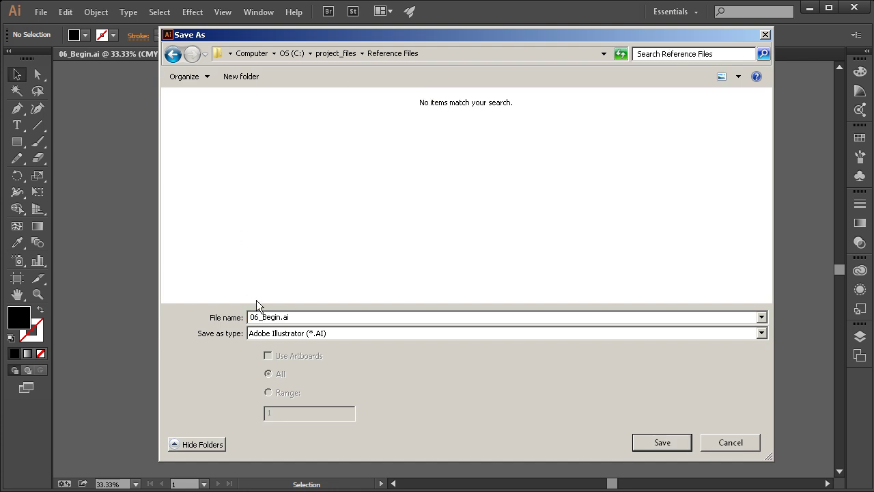
Step: Name the Illustrator file Typography.ai and save it in the Reference Files folder
{"action": "double_click", "coordinate": [285, 317]}
{"action": "left_click_drag", "start_coordinate": [281, 317], "coordinate": [224, 318]}
{"action": "type", "text": "Typo"}
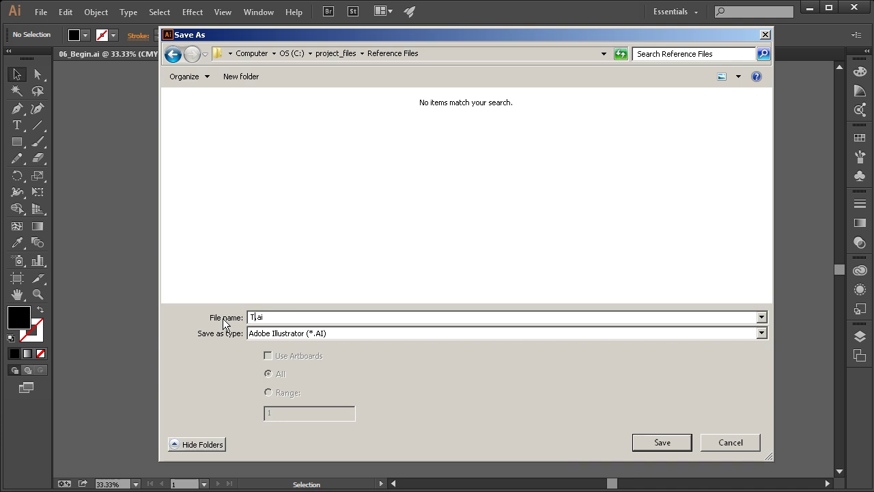
{"action": "type", "text": "graphy"}
{"action": "left_click", "coordinate": [672, 442]}
Step: Set the saved file's version to the legacy Illustrator 8 format and complete the save
{"action": "left_click_drag", "start_coordinate": [637, 101], "coordinate": [549, 26]}
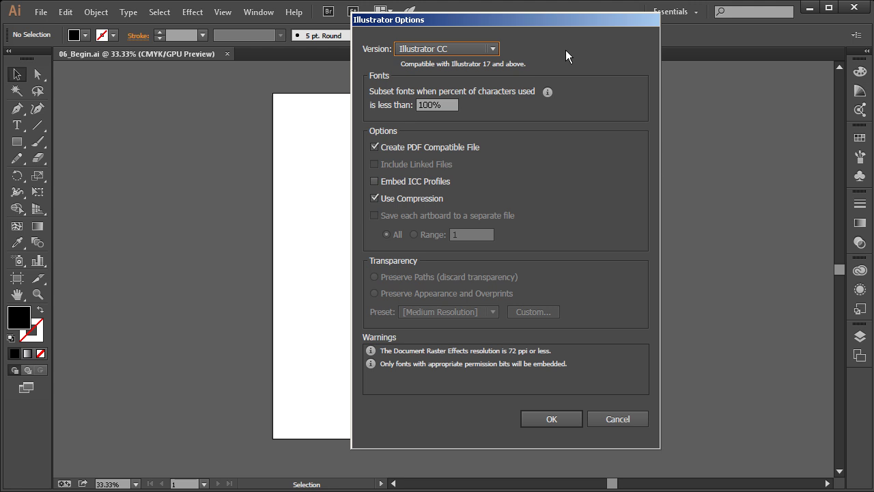
{"action": "left_click", "coordinate": [491, 50]}
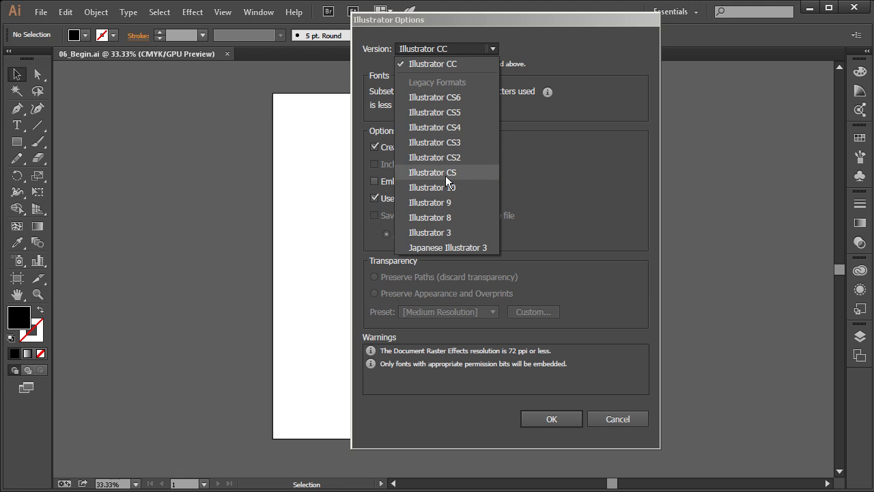
{"action": "left_click", "coordinate": [467, 217]}
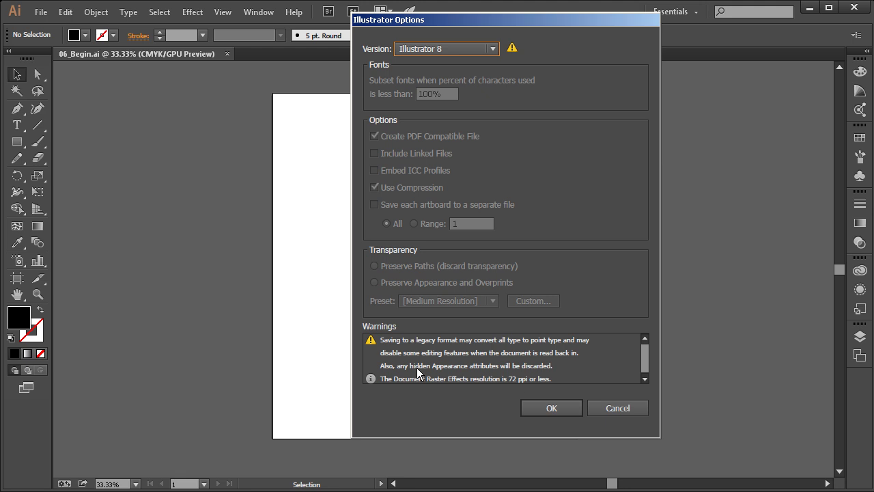
{"action": "left_click", "coordinate": [553, 408]}
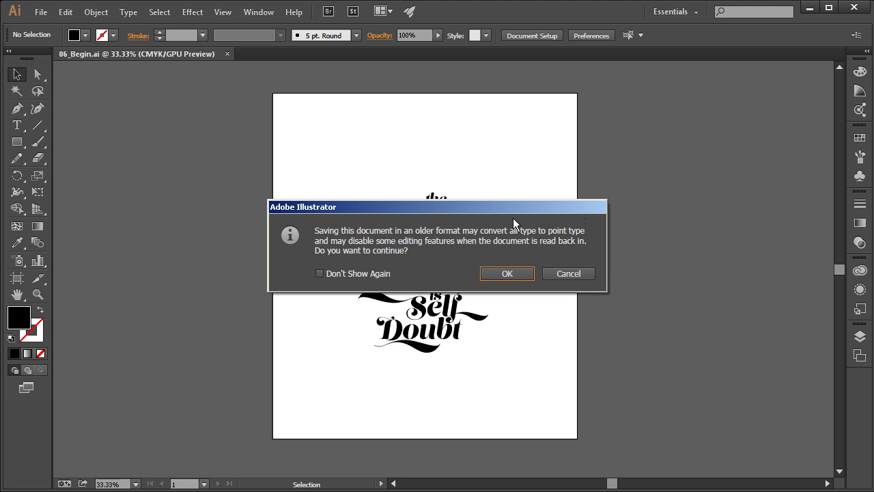
{"action": "left_click", "coordinate": [509, 275]}
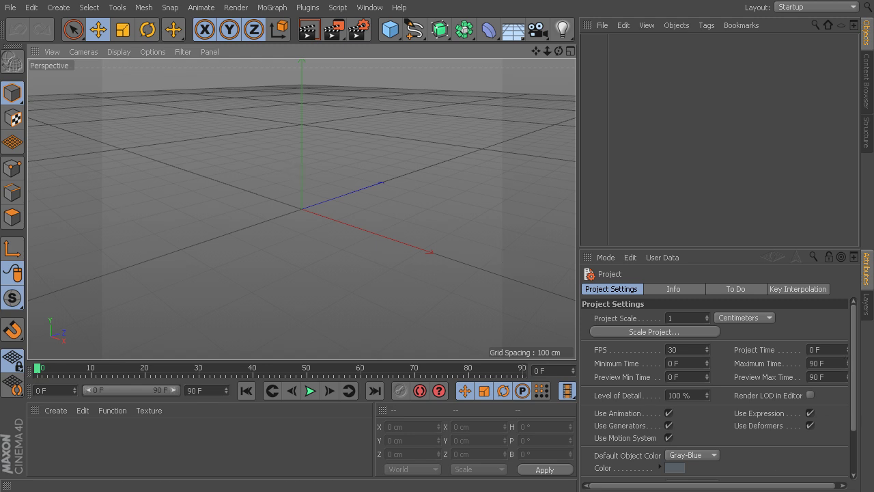
Step: Switch to CINEMA 4D and open Typography.ai from the Reference Files folder, importing at scale 1 Centimeters with Connect Splines enabled
{"action": "left_click", "coordinate": [11, 8]}
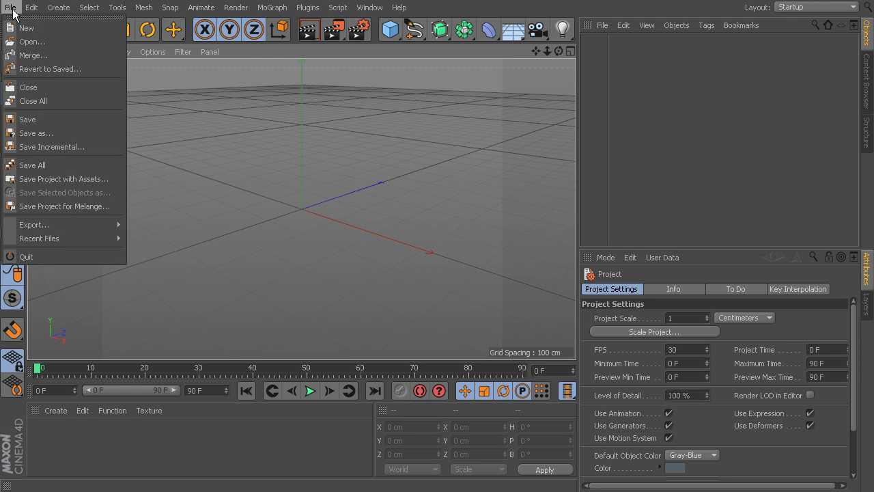
{"action": "left_click", "coordinate": [32, 43]}
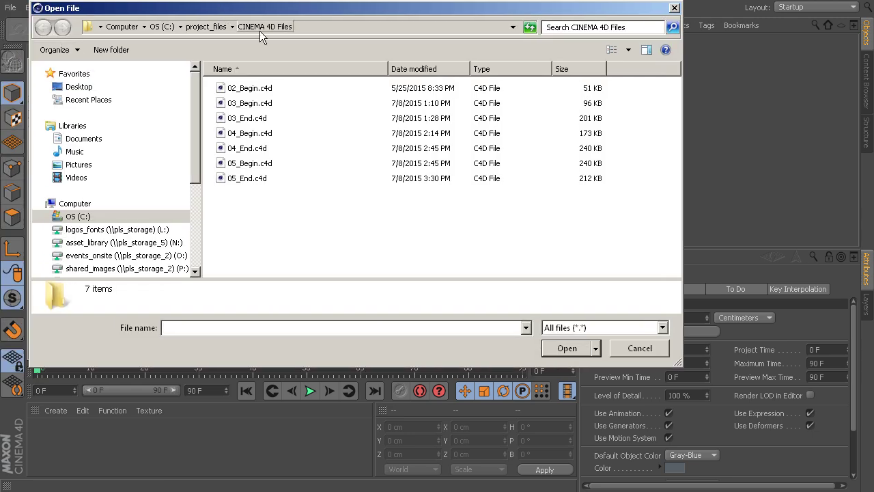
{"action": "left_click", "coordinate": [206, 27]}
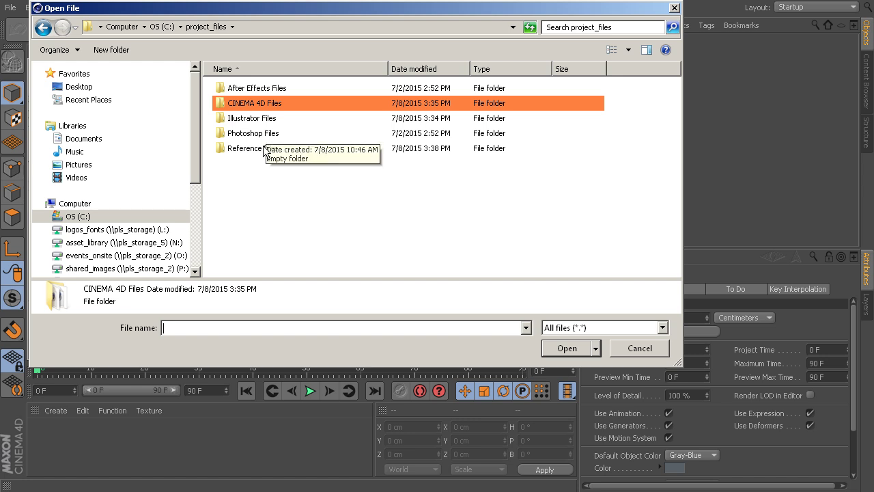
{"action": "left_click", "coordinate": [264, 148]}
{"action": "double_click", "coordinate": [242, 149]}
{"action": "left_click", "coordinate": [412, 105]}
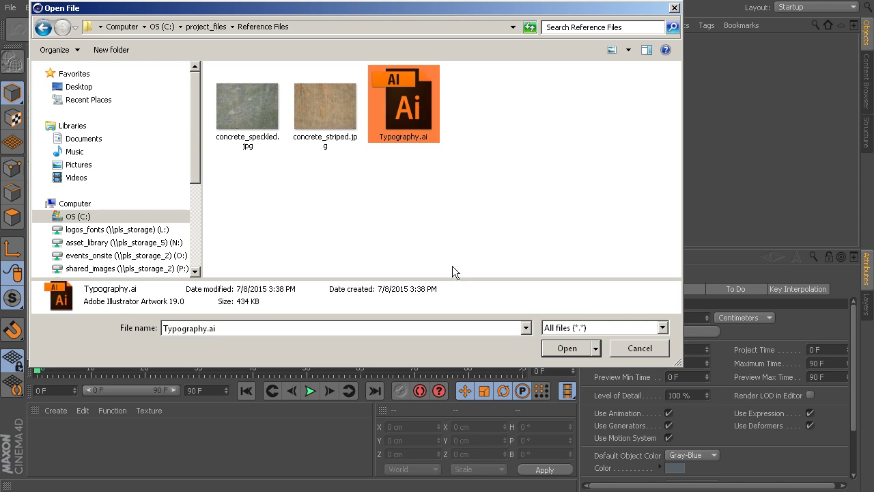
{"action": "left_click", "coordinate": [588, 349]}
{"action": "left_click_drag", "start_coordinate": [580, 203], "coordinate": [310, 81]}
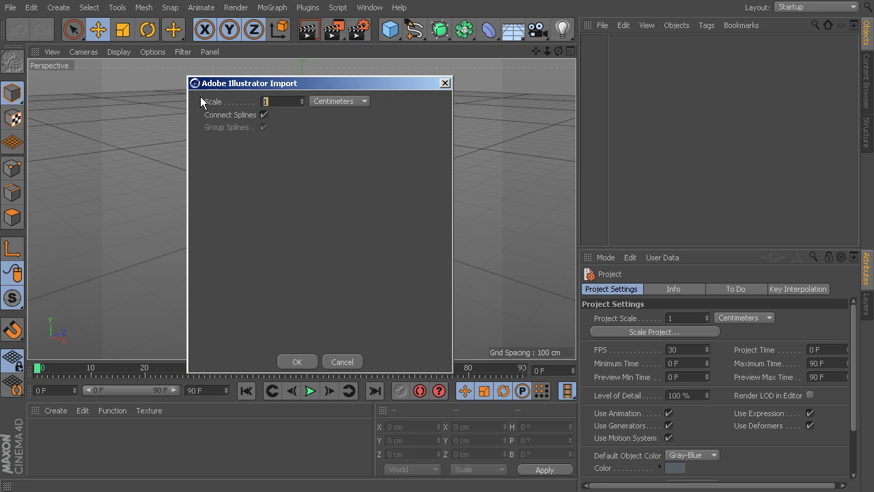
{"action": "left_click", "coordinate": [298, 361]}
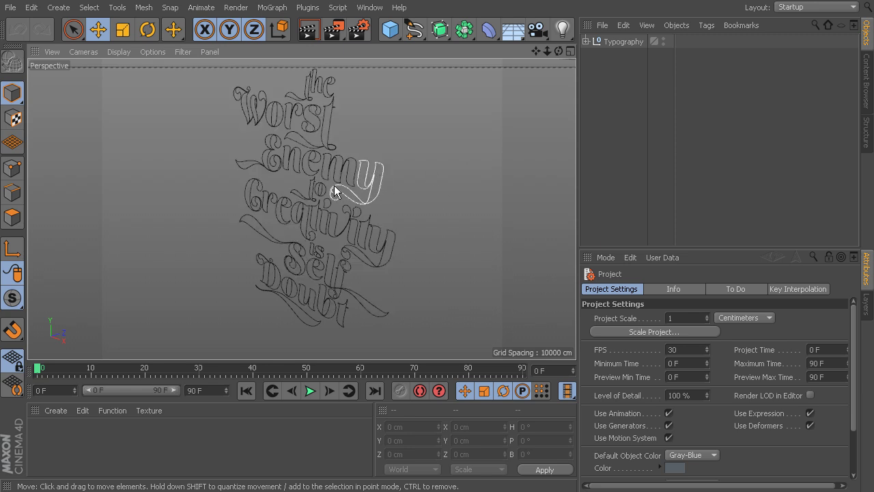
Step: Select the spline of the letter h in the imported word "the"
{"action": "key", "text": "h"}
{"action": "left_click_drag", "start_coordinate": [436, 226], "coordinate": [435, 145], "text": "alt"}
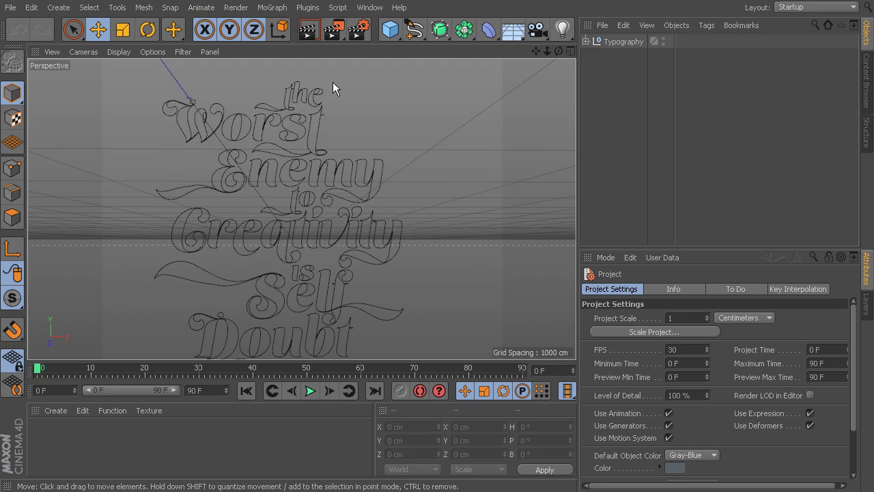
{"action": "left_click", "coordinate": [420, 32]}
{"action": "left_click", "coordinate": [301, 92]}
{"action": "scroll", "coordinate": [305, 74], "scroll_direction": "up", "scroll_amount": 2}
{"action": "scroll", "coordinate": [305, 74], "scroll_direction": "up", "scroll_amount": 5}
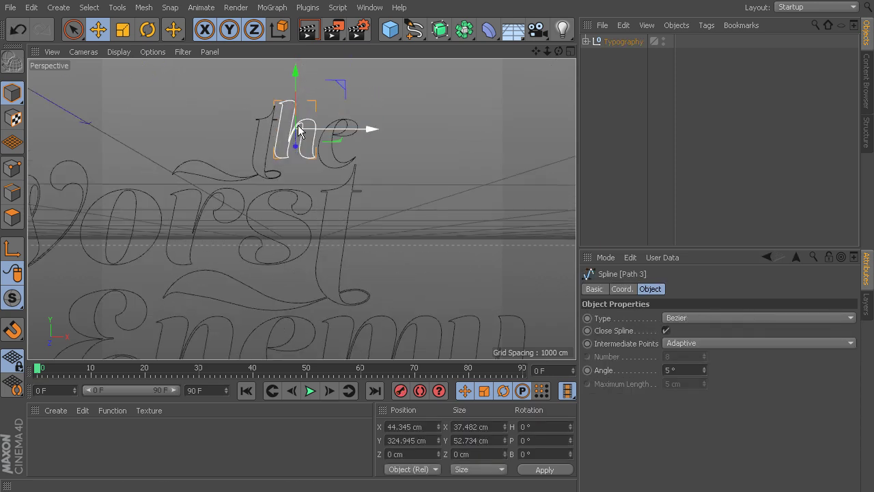
{"action": "left_click_drag", "start_coordinate": [312, 193], "coordinate": [341, 169], "text": "alt"}
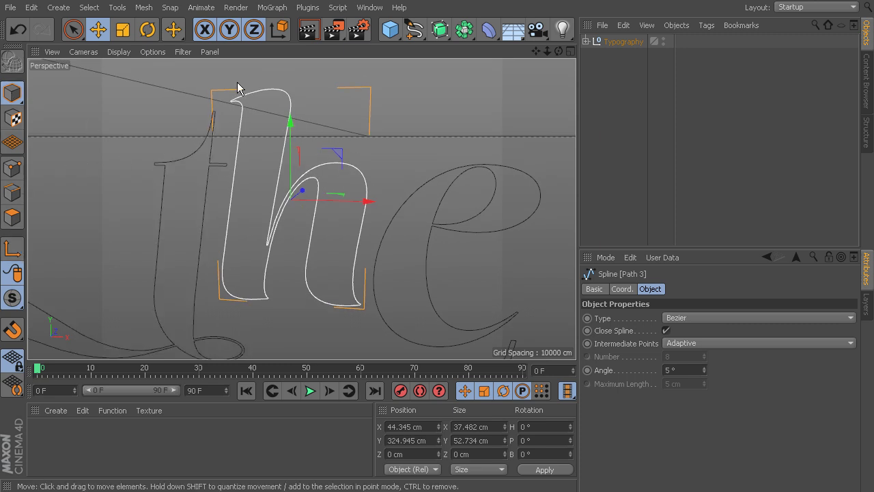
Step: Try to move a point near the top of the h spline in Point mode, and undo the change
{"action": "left_click", "coordinate": [17, 171]}
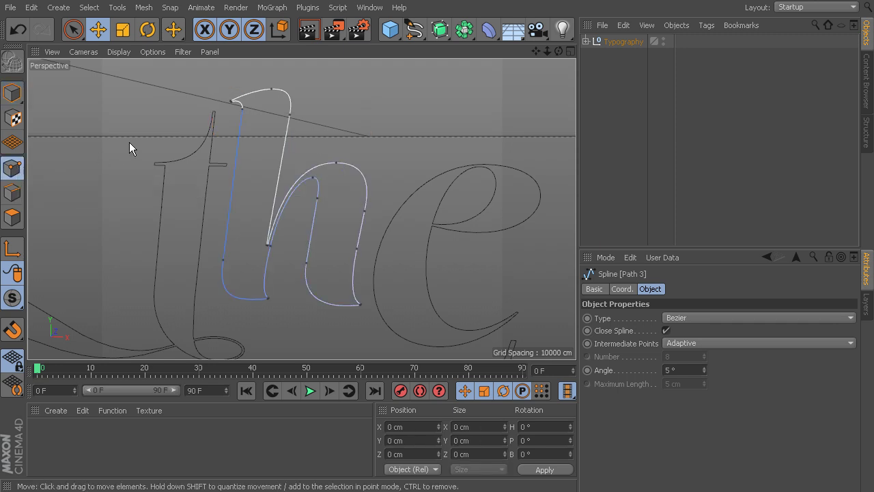
{"action": "left_click", "coordinate": [289, 114]}
{"action": "left_click_drag", "start_coordinate": [289, 241], "coordinate": [216, 147], "text": "alt"}
{"action": "left_click_drag", "start_coordinate": [391, 171], "coordinate": [106, 200], "text": "alt"}
{"action": "key", "text": "ctrl+z"}
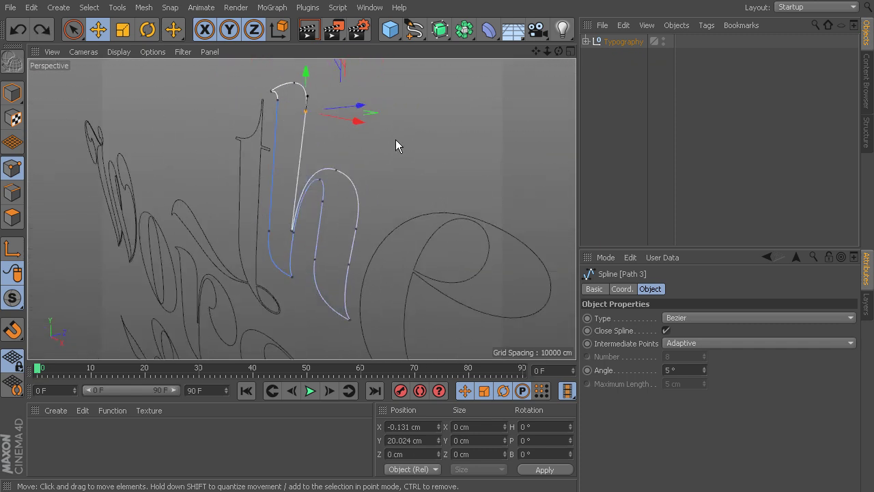
{"action": "left_click", "coordinate": [405, 217]}
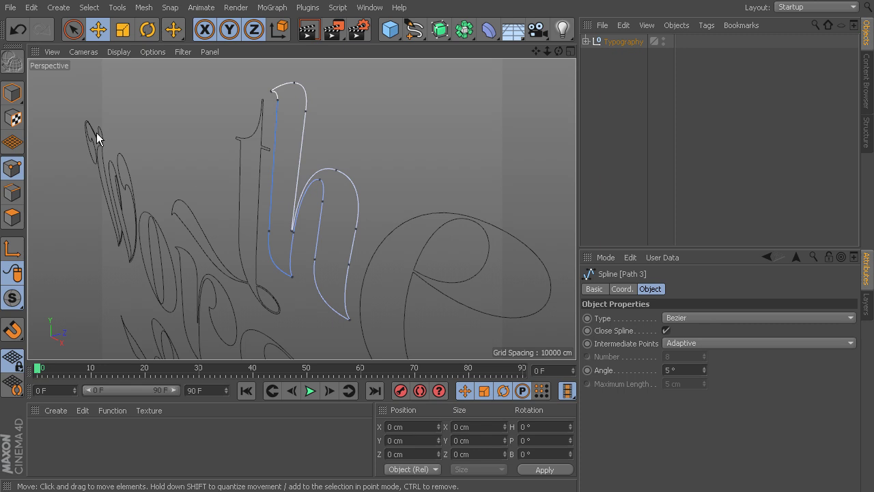
Step: Examine the h spline in Edge and Polygon modes, return to Point mode, and review the whole lettering
{"action": "left_click", "coordinate": [8, 191]}
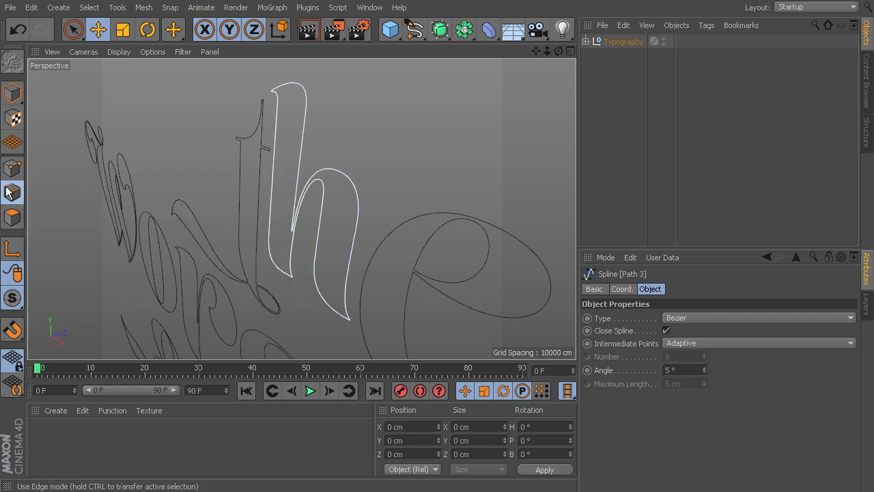
{"action": "left_click", "coordinate": [13, 216]}
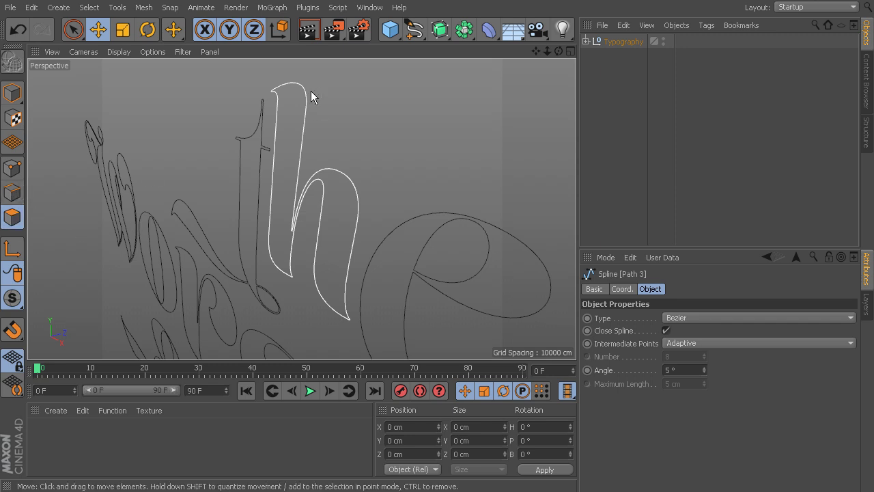
{"action": "left_click", "coordinate": [13, 167]}
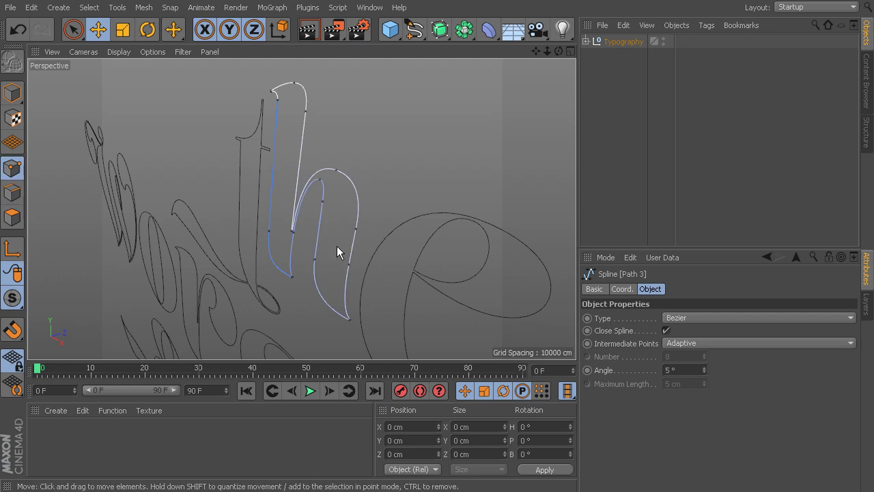
{"action": "left_click_drag", "start_coordinate": [442, 173], "coordinate": [508, 173], "text": "alt"}
{"action": "scroll", "coordinate": [365, 211], "scroll_direction": "down", "scroll_amount": 10}
{"action": "scroll", "coordinate": [321, 149], "scroll_direction": "down", "scroll_amount": 6}
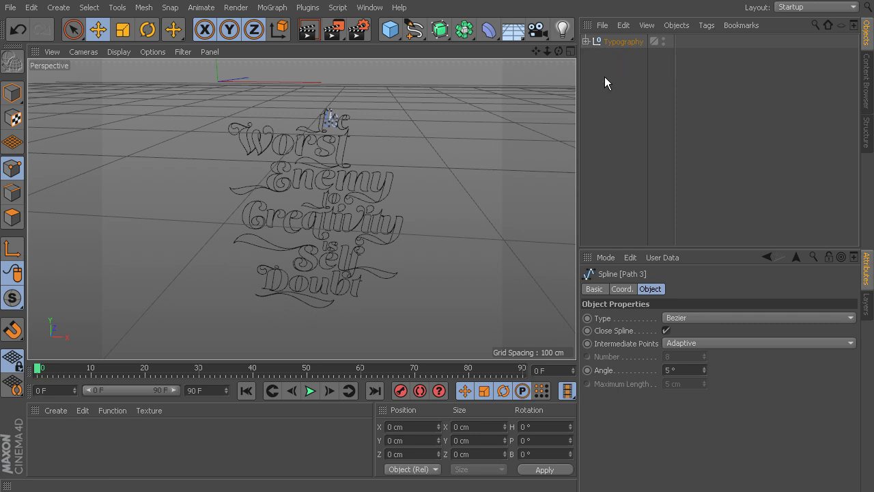
{"action": "left_click", "coordinate": [390, 28]}
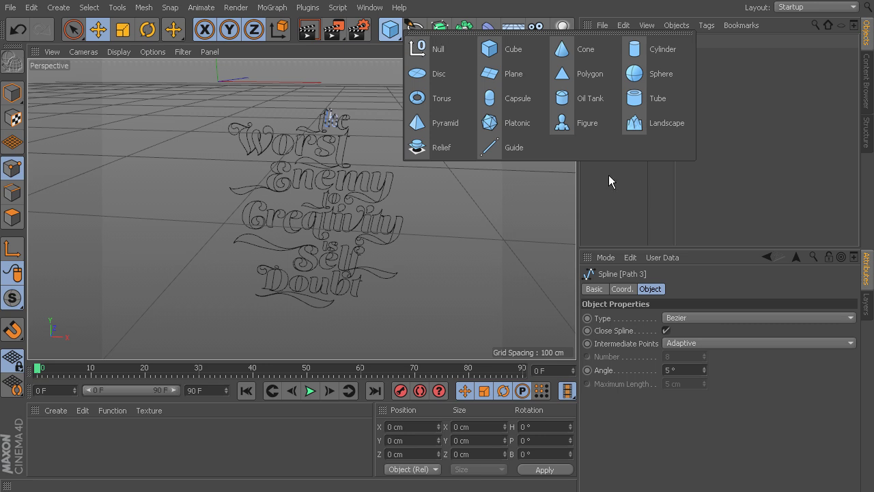
{"action": "left_click", "coordinate": [622, 161]}
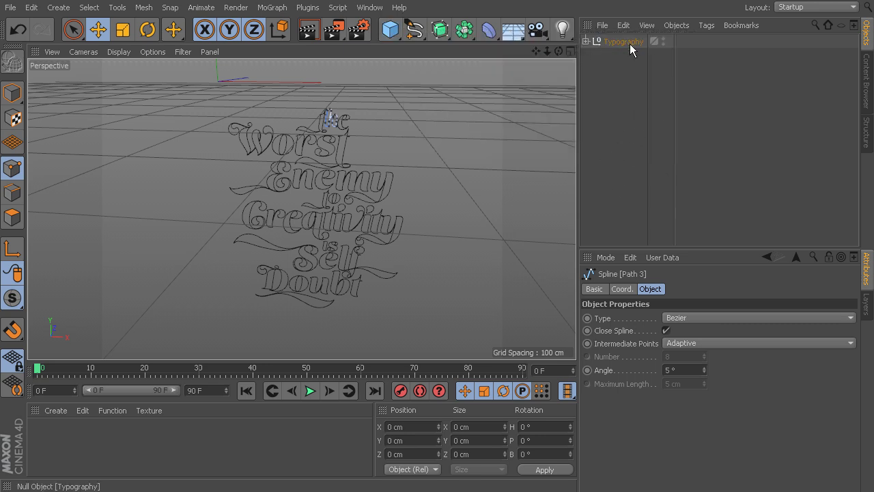
Step: Expand the Typography null object and review the list of path splines inside it
{"action": "left_click", "coordinate": [585, 41]}
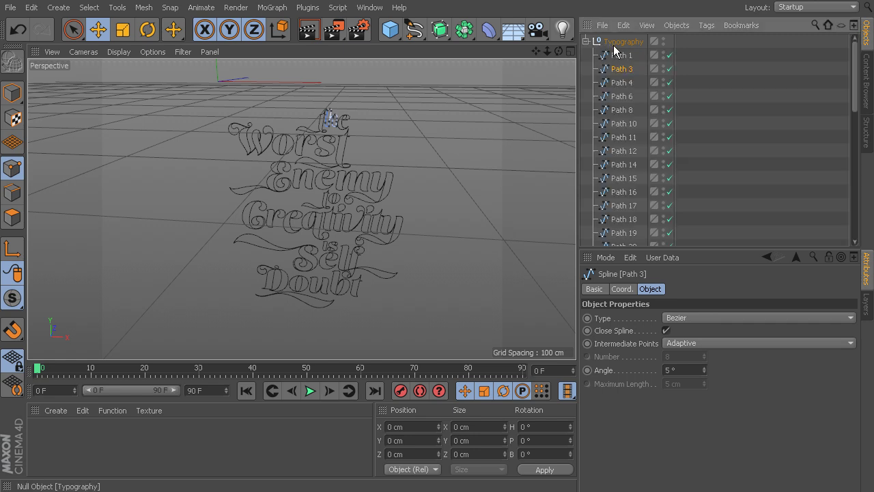
{"action": "scroll", "coordinate": [631, 225], "scroll_direction": "down", "scroll_amount": 10}
{"action": "scroll", "coordinate": [632, 226], "scroll_direction": "up", "scroll_amount": 10}
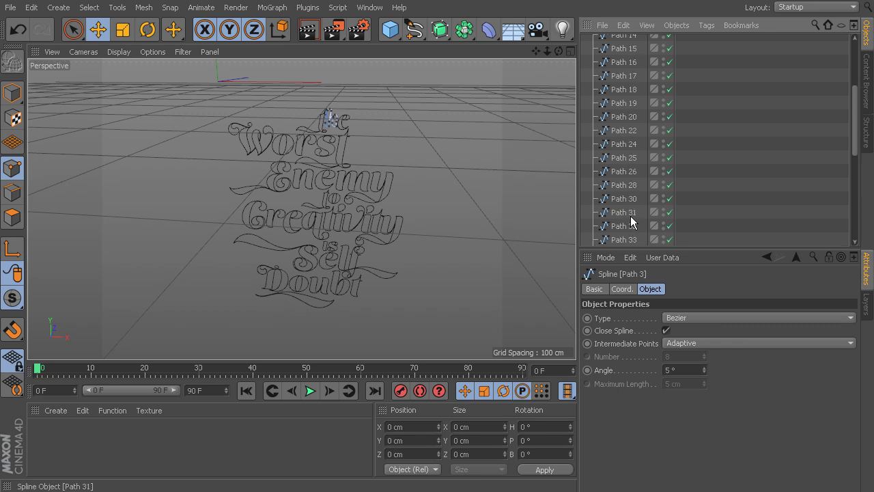
Step: Select the Typography splines one after another from Path 1 to Path 20 to check which letter each forms
{"action": "left_click", "coordinate": [620, 56]}
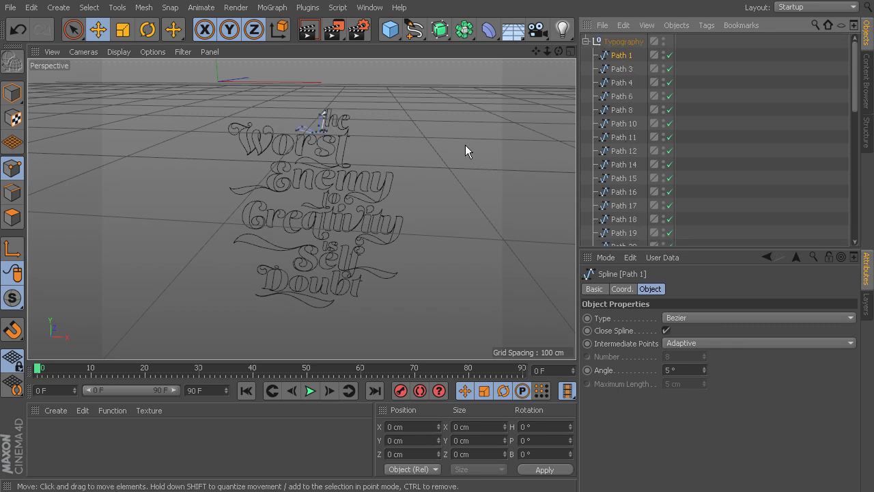
{"action": "left_click", "coordinate": [622, 69]}
{"action": "left_click", "coordinate": [621, 110]}
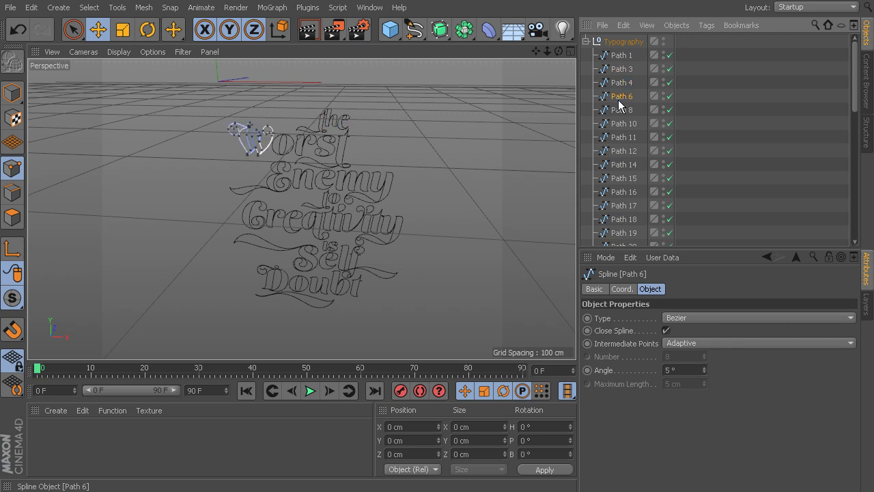
{"action": "left_click", "coordinate": [622, 125]}
{"action": "left_click", "coordinate": [624, 138]}
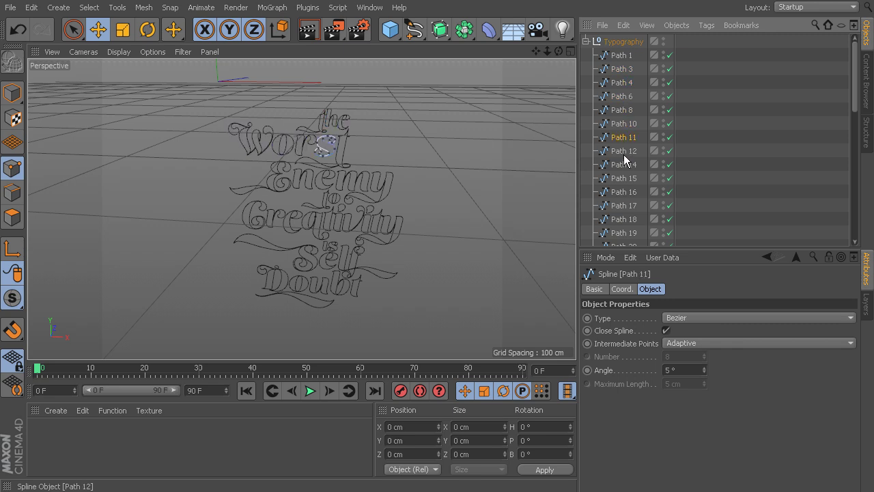
{"action": "left_click", "coordinate": [625, 151]}
{"action": "left_click", "coordinate": [626, 166]}
{"action": "left_click", "coordinate": [627, 178]}
{"action": "left_click", "coordinate": [629, 193]}
{"action": "left_click", "coordinate": [632, 205]}
{"action": "left_click", "coordinate": [634, 219]}
{"action": "left_click", "coordinate": [635, 233]}
{"action": "left_click", "coordinate": [631, 244]}
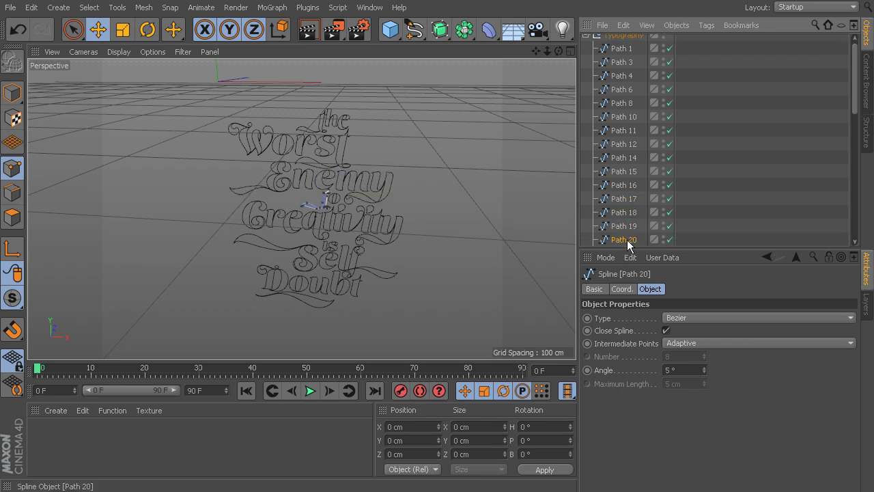
Step: Select the range of splines from Path 22 back to Path 16 together, and clear the selection
{"action": "scroll", "coordinate": [640, 204], "scroll_direction": "down", "scroll_amount": 3}
{"action": "left_click", "coordinate": [631, 175]}
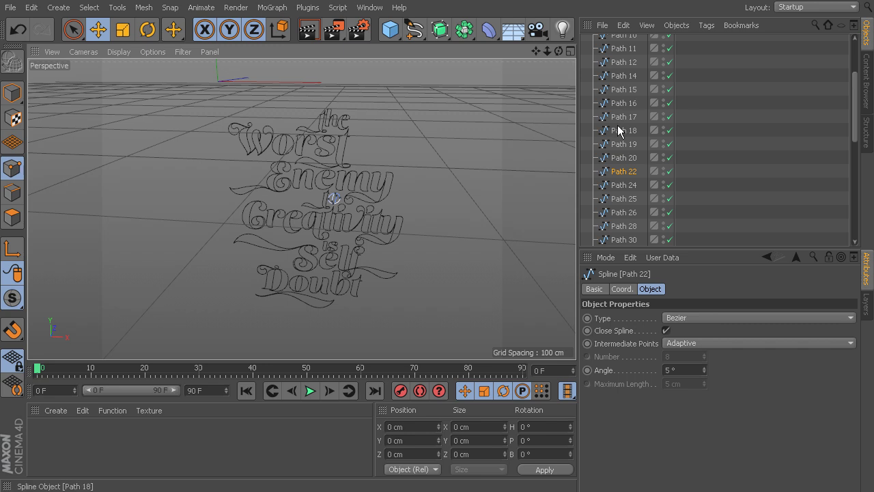
{"action": "left_click", "coordinate": [623, 103], "text": "shift"}
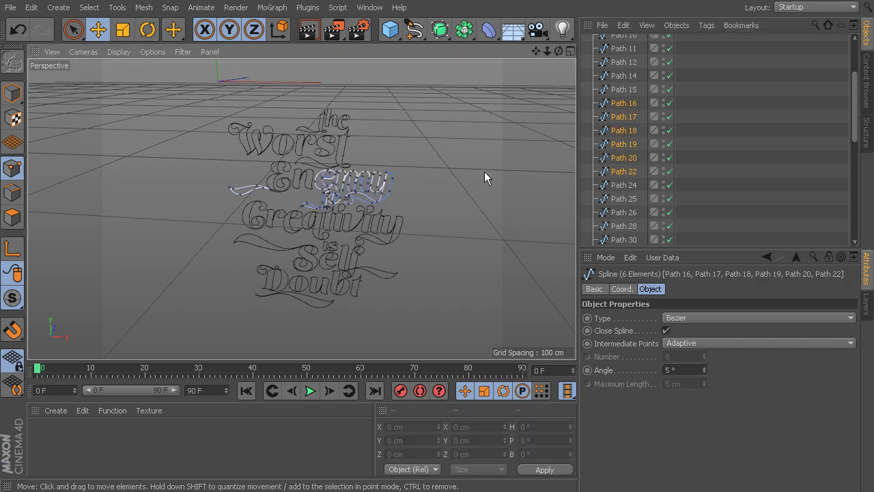
{"action": "left_click", "coordinate": [749, 121]}
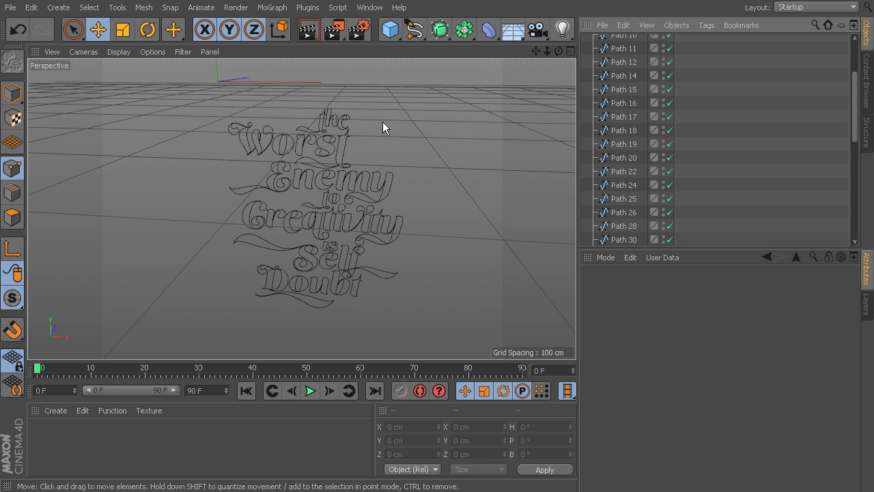